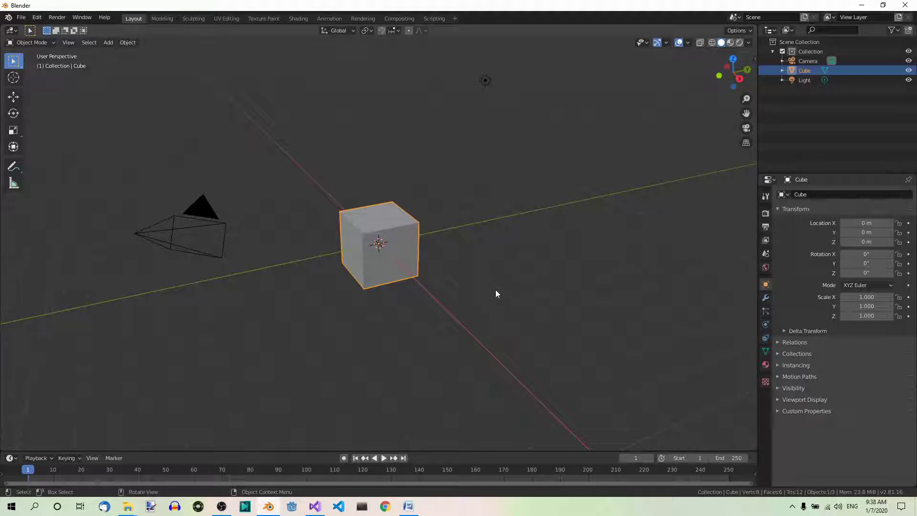
Scale the cube by a factor of 5 on all axes (5.000) and zoom out
key("s")
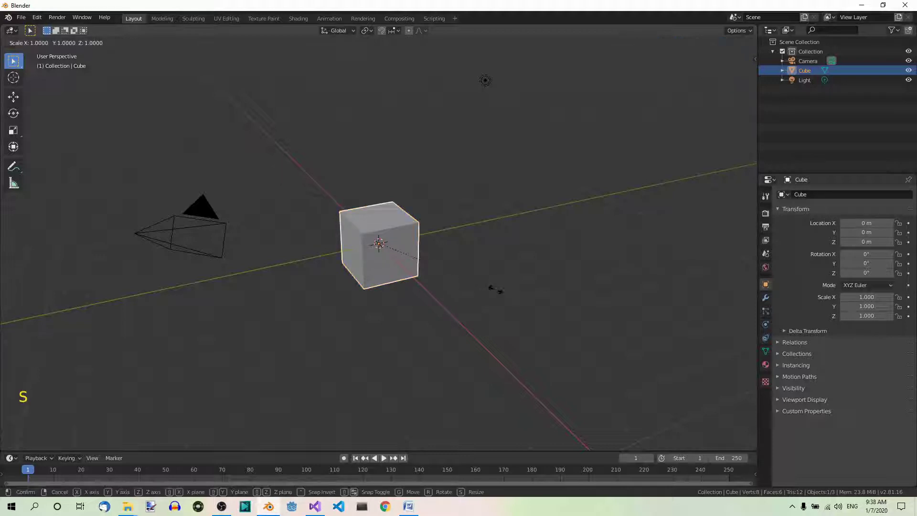
key("5")
key("Return")
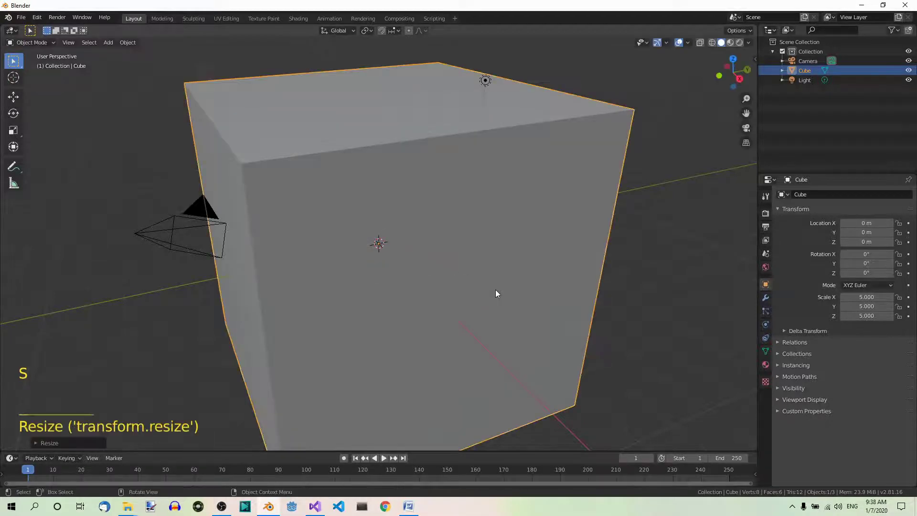
scroll(496, 288, "down", 3)
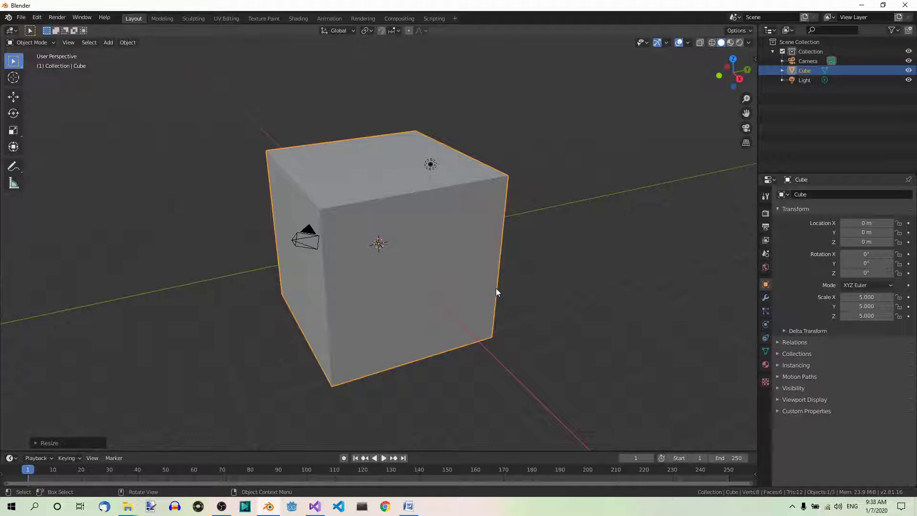
Add a Subdivision Surface modifier with Render and Viewport levels both set to 5
left_click(764, 299)
left_click(809, 195)
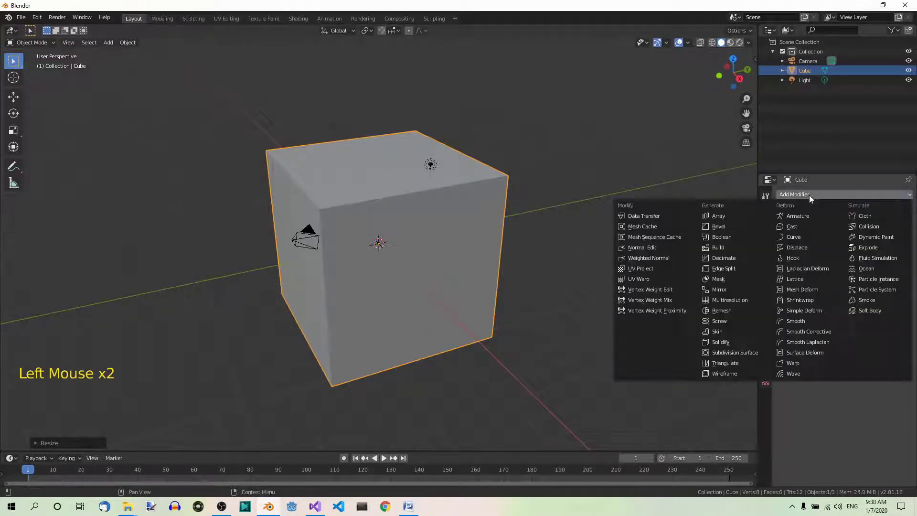
left_click(756, 353)
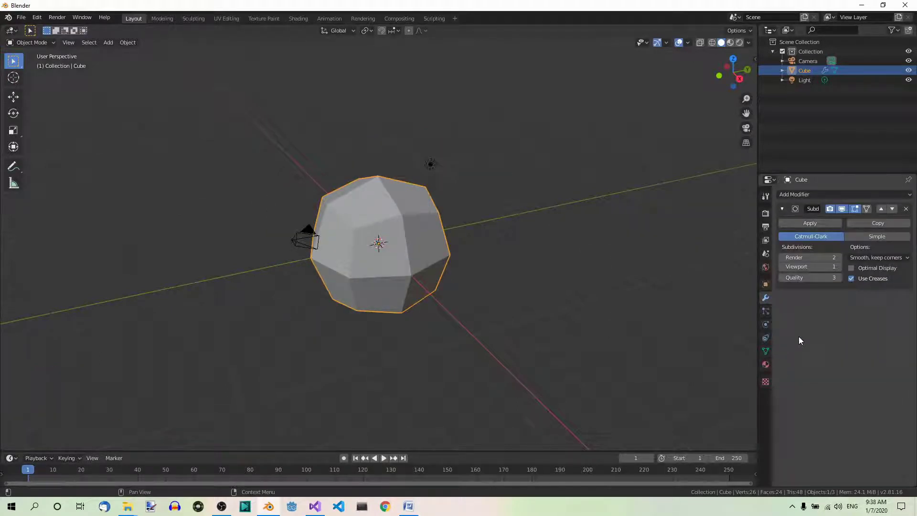
left_click(812, 257)
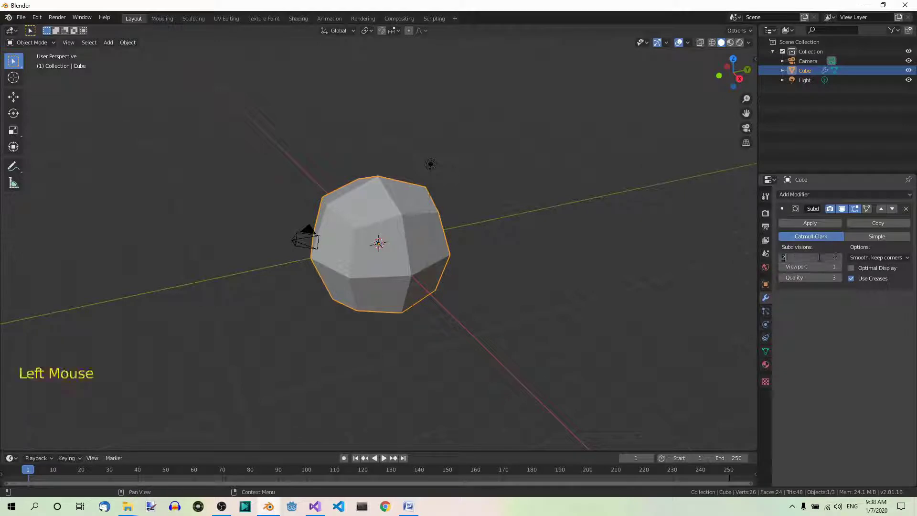
type("5")
left_click(820, 265)
type("5")
key("Return")
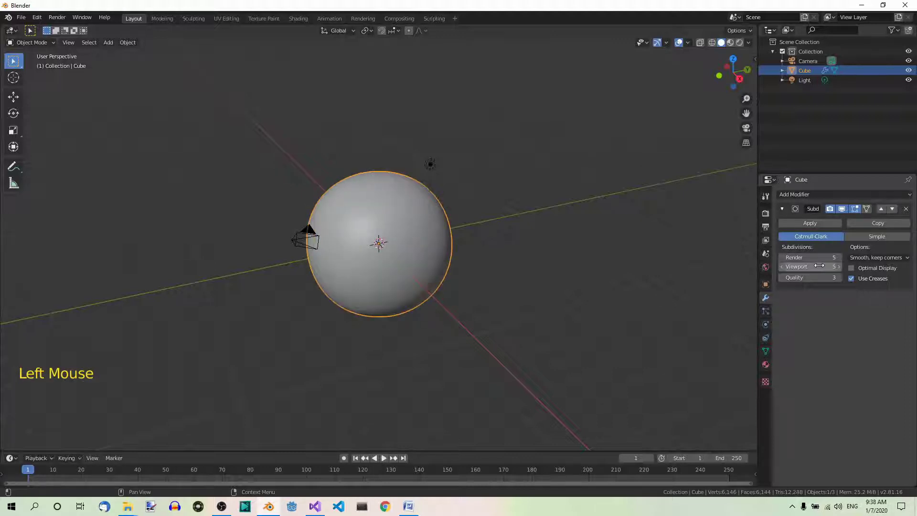
Apply the Subdivision Surface modifier to bake the smooth sphere into the mesh
scroll(528, 313, "up", 3)
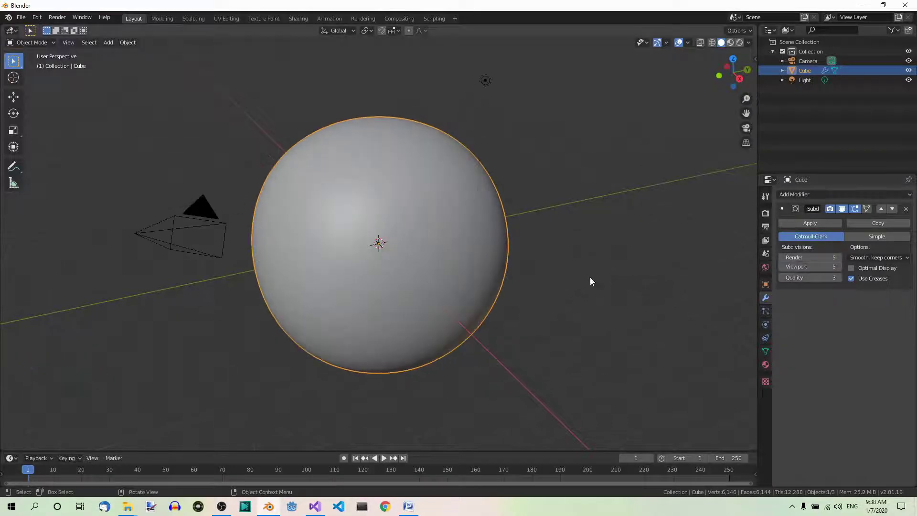
left_click(796, 222)
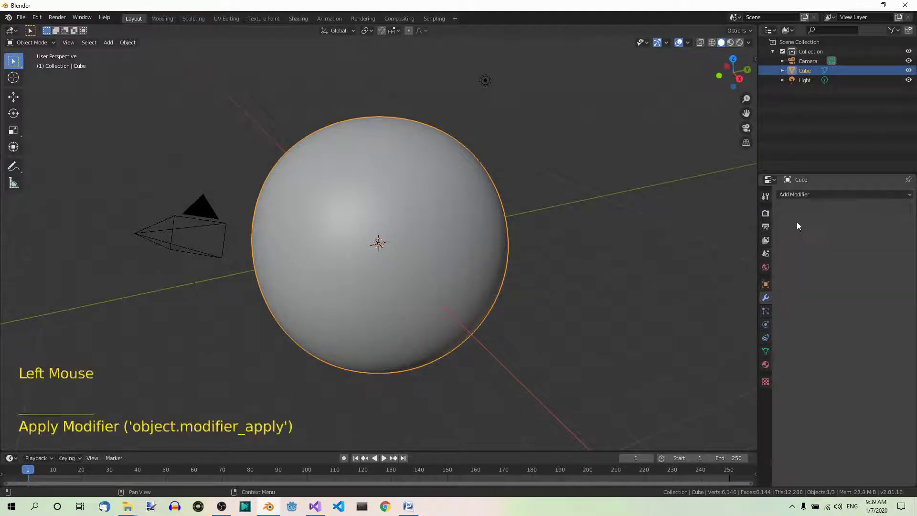
scroll(662, 268, "up", 2)
scroll(662, 268, "down", 1)
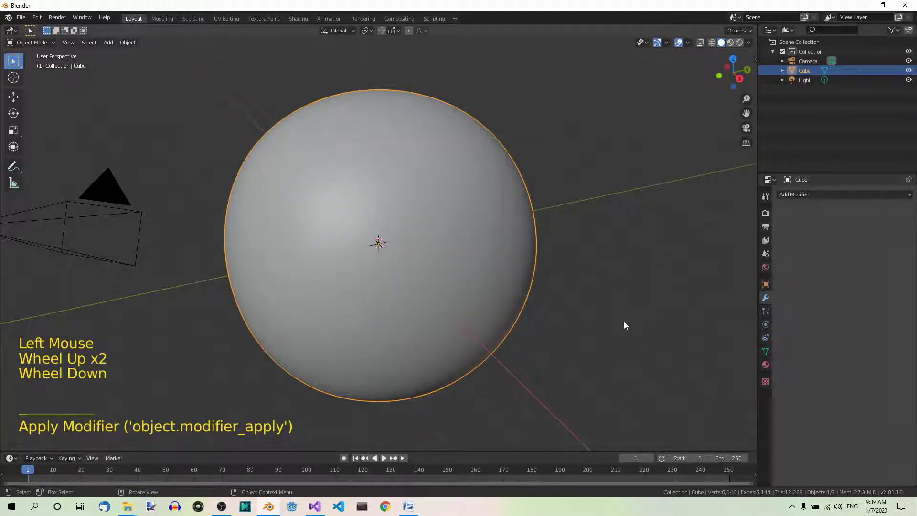
In Edit Mode, deselect all vertices and add a UV sphere to the mesh
key("Tab")
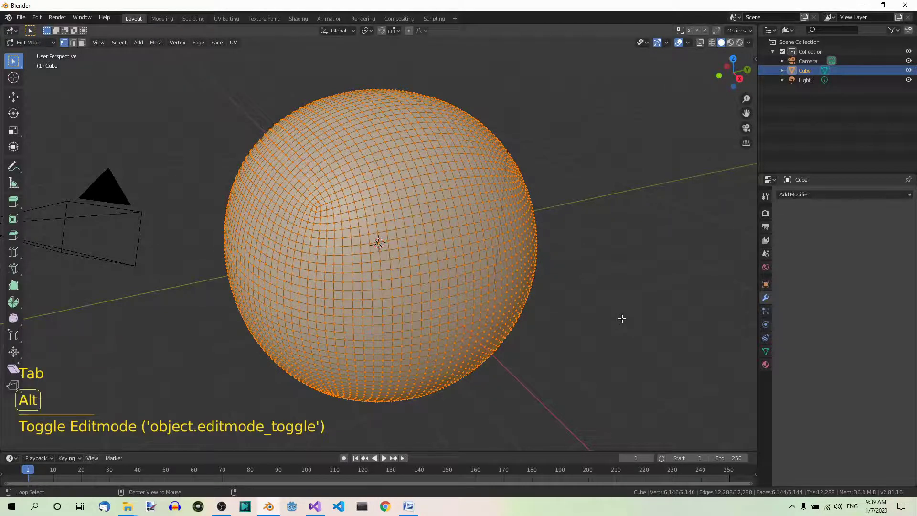
key("alt+a")
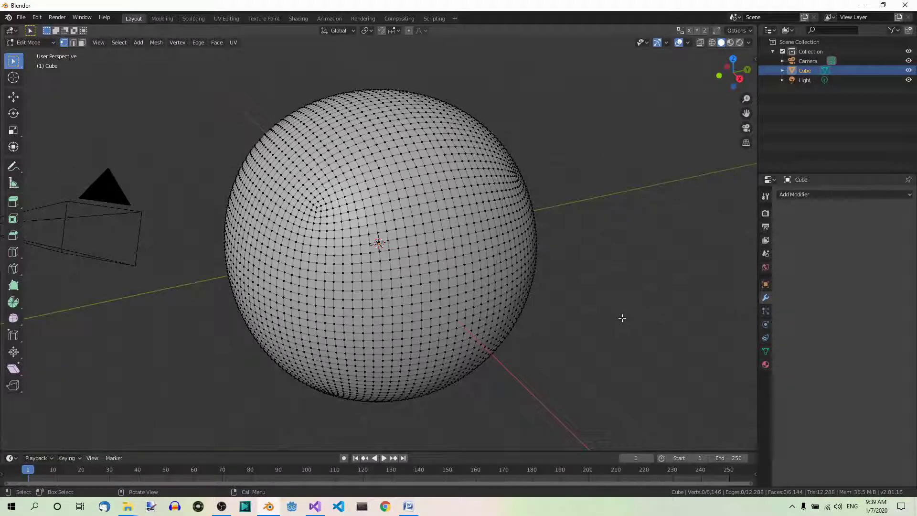
key("shift+a")
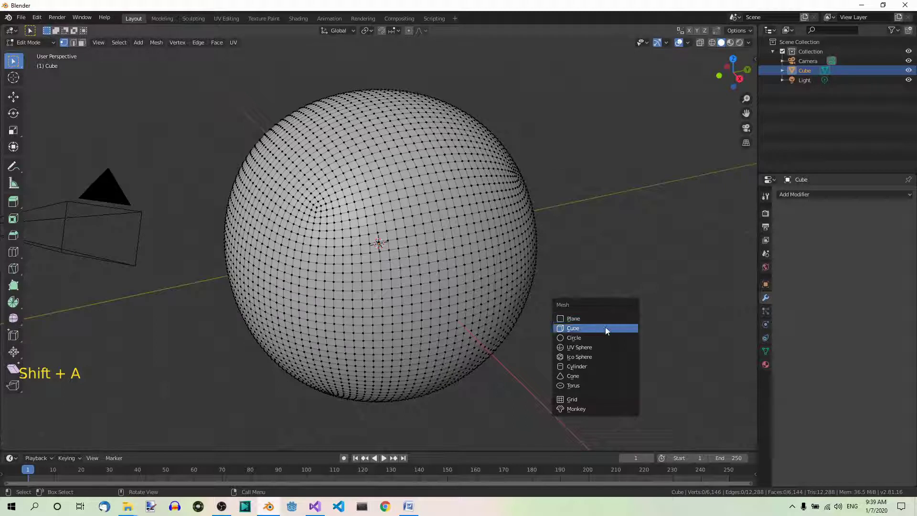
left_click(603, 347)
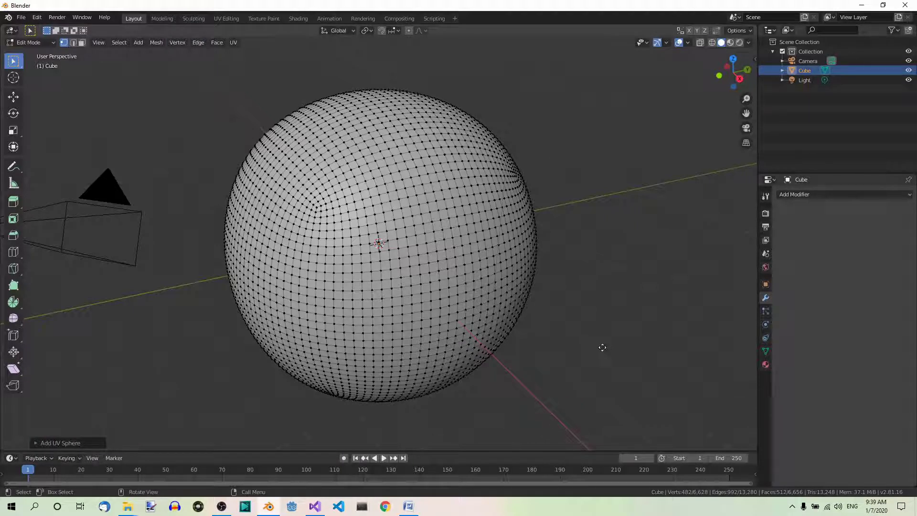
Move the new UV sphere along X so it protrudes from the big sphere's side
key("g")
key("x")
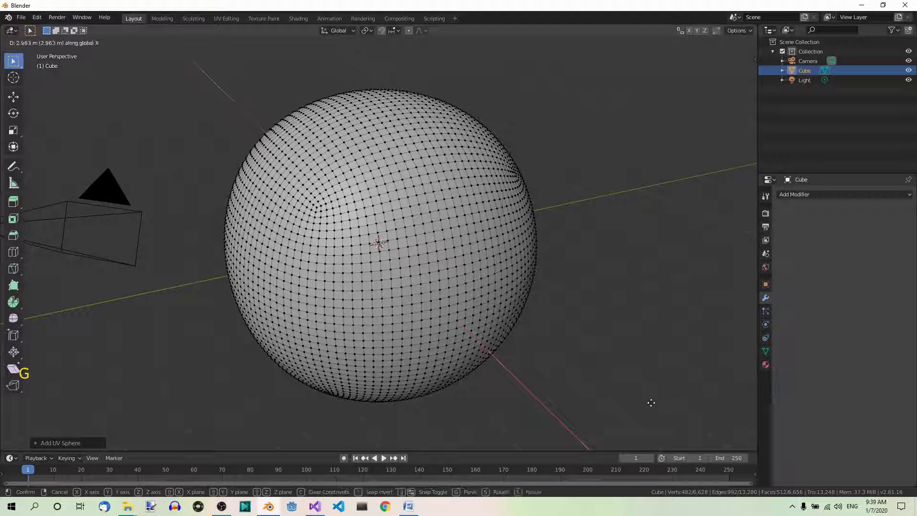
left_click(668, 426)
middle_click_drag(583, 368, 597, 330)
scroll(598, 330, "up", 1)
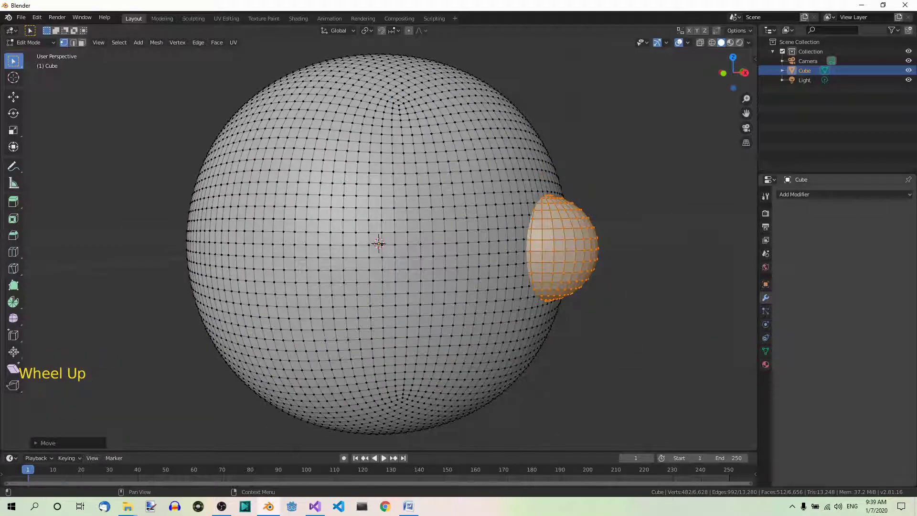
Enter Sculpt Mode and give the Draw brush a 100 px radius and 1.000 strength
left_click(54, 42)
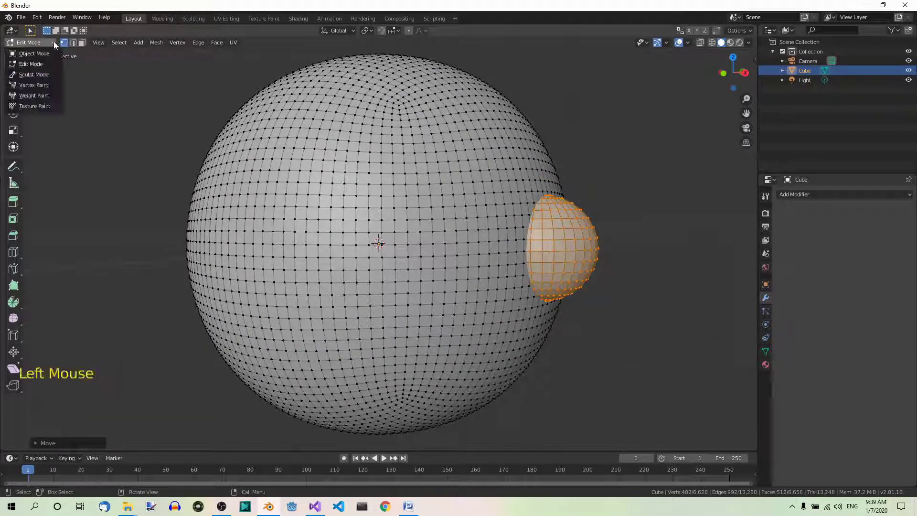
left_click(33, 75)
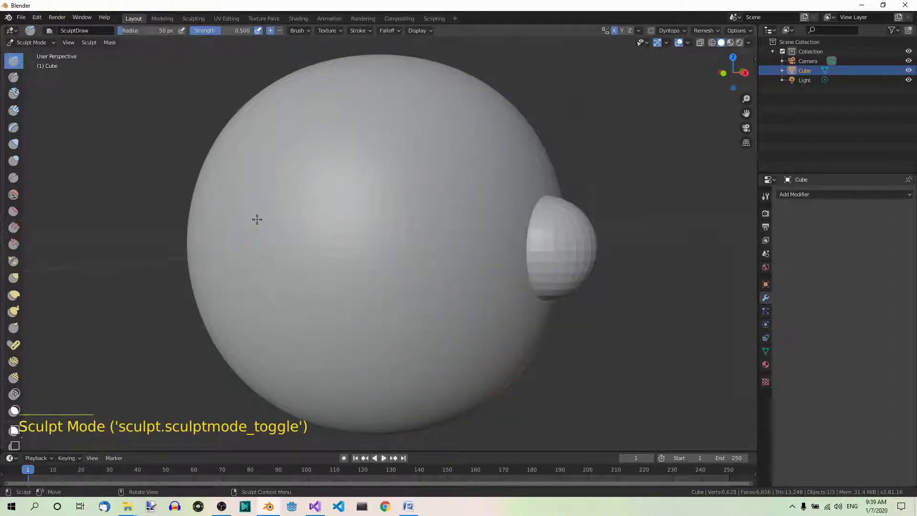
left_click(158, 29)
type("100")
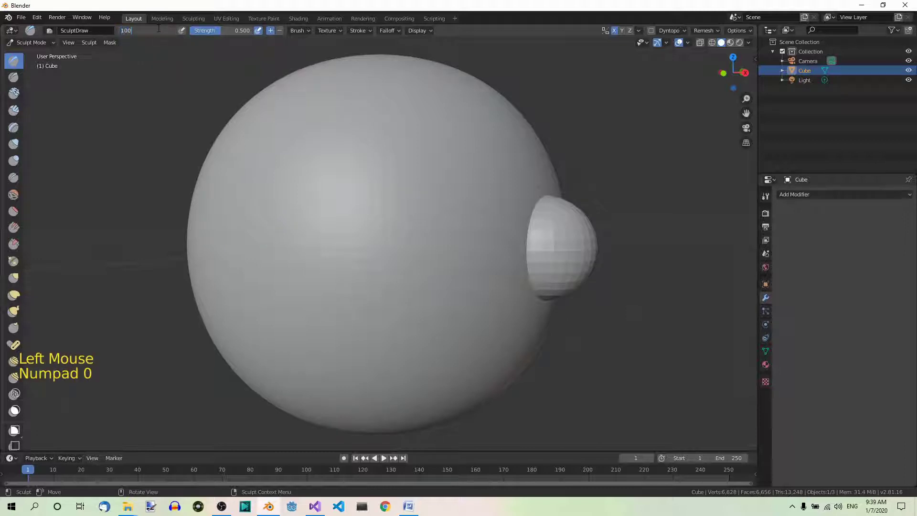
key("Return")
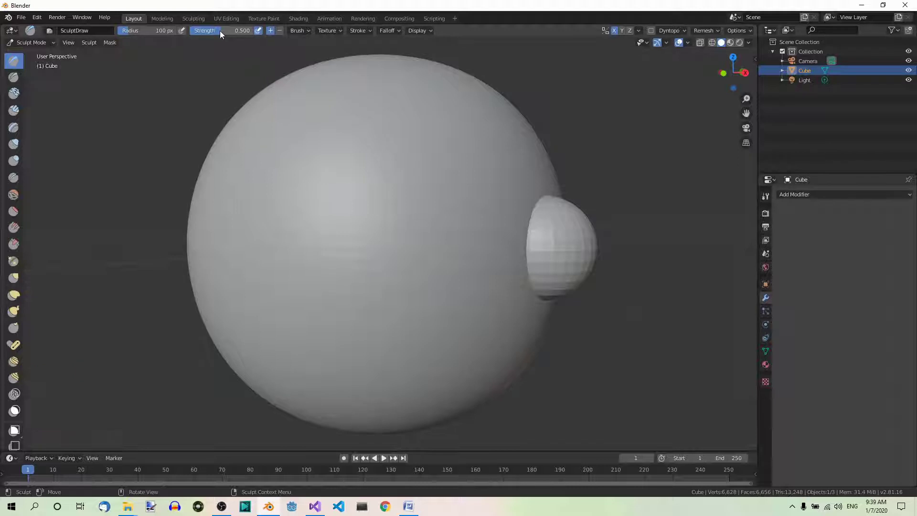
left_click_drag(220, 31, 254, 30)
left_click(615, 31)
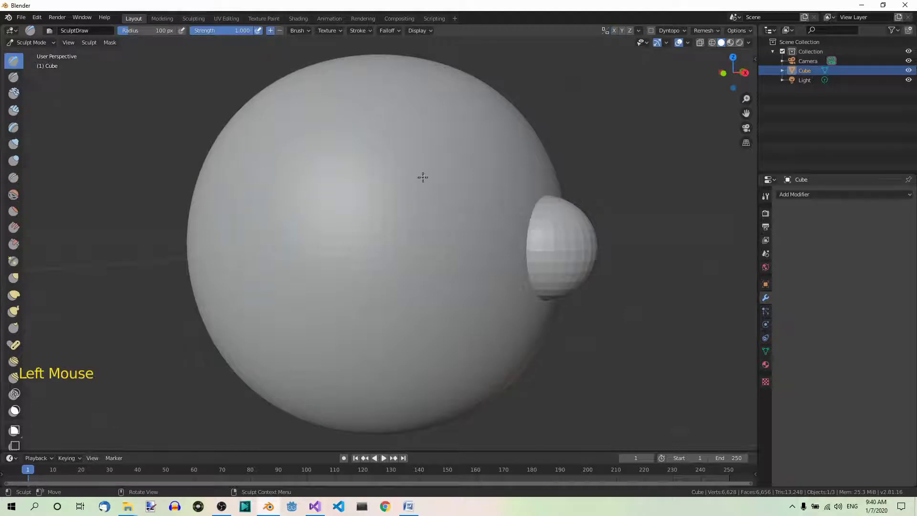
mouse_move(423, 177)
left_mouse_down()
mouse_move(341, 221)
mouse_move(396, 260)
mouse_move(325, 271)
mouse_move(299, 209)
mouse_move(378, 177)
mouse_move(388, 120)
mouse_move(298, 160)
mouse_move(280, 216)
mouse_move(289, 275)
mouse_move(328, 327)
mouse_move(362, 352)
mouse_move(388, 306)
left_mouse_up()
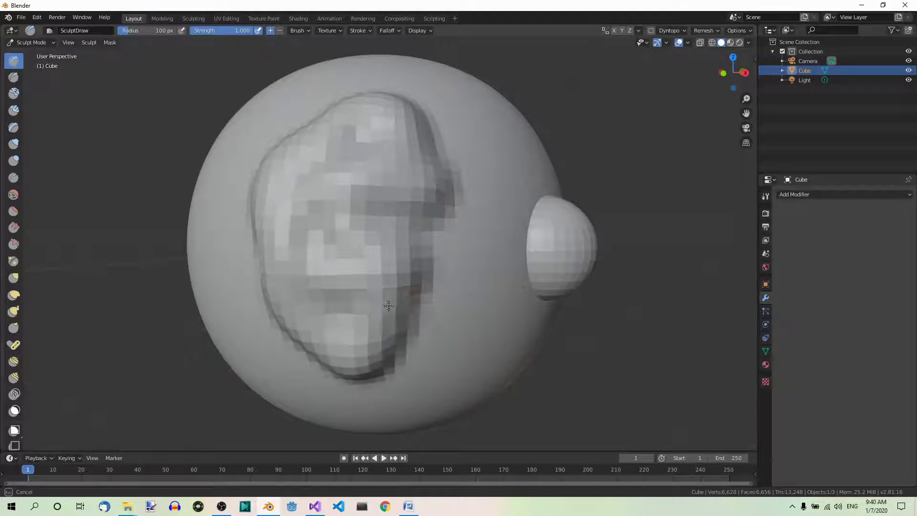
mouse_move(590, 244)
left_mouse_down()
mouse_move(575, 220)
mouse_move(586, 247)
mouse_move(580, 268)
mouse_move(583, 248)
mouse_move(590, 265)
mouse_move(578, 262)
mouse_move(574, 286)
left_mouse_up()
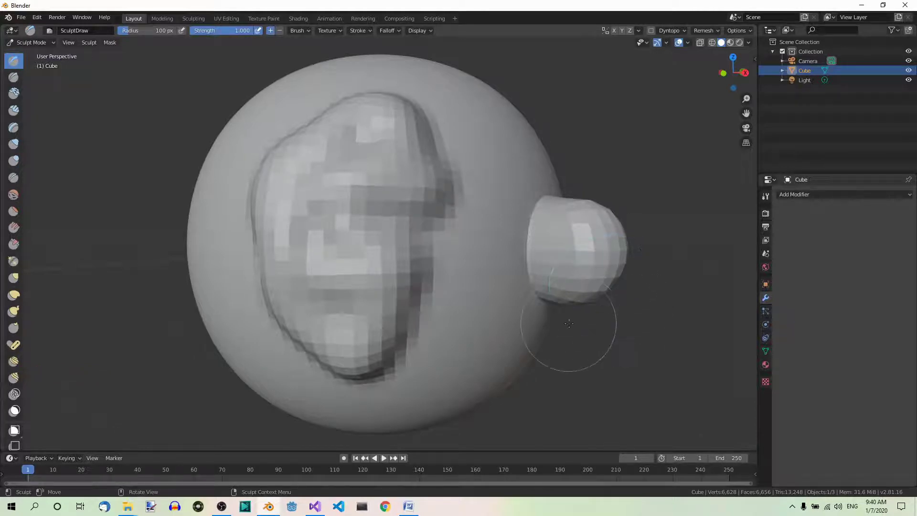
key("ctrl+z")
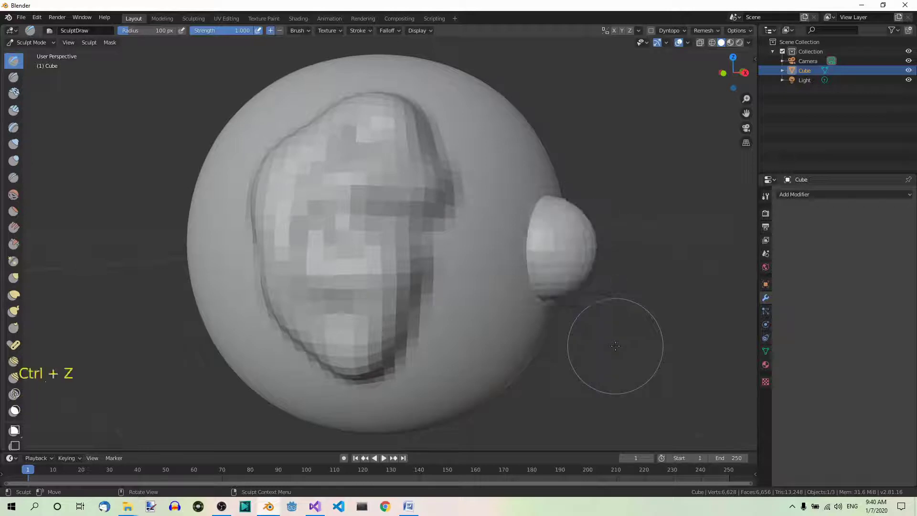
key("ctrl+z")
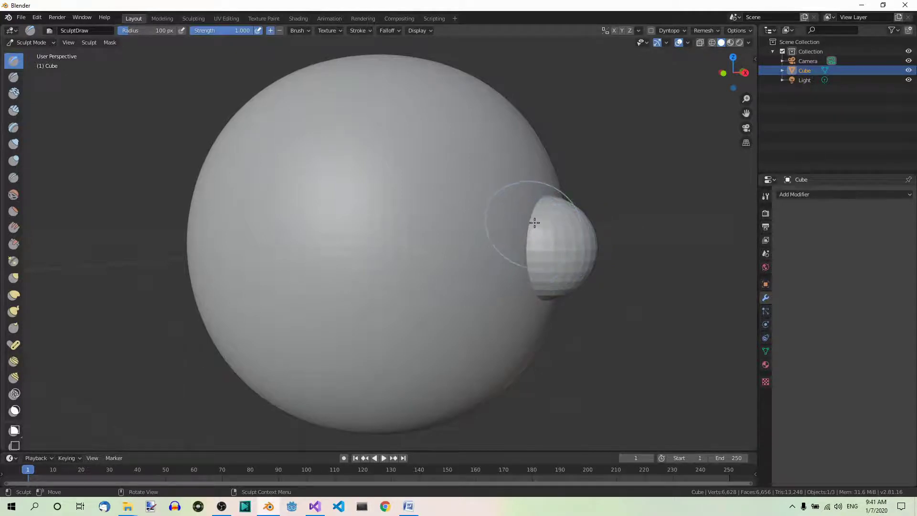
mouse_move(534, 220)
left_mouse_down()
mouse_move(534, 259)
mouse_move(537, 212)
mouse_move(528, 266)
left_mouse_up()
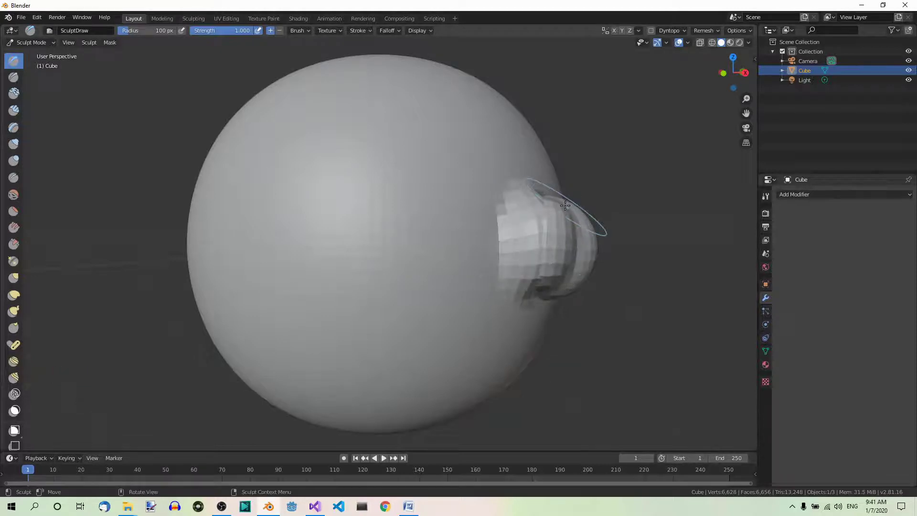
middle_click_drag(640, 188, 482, 334)
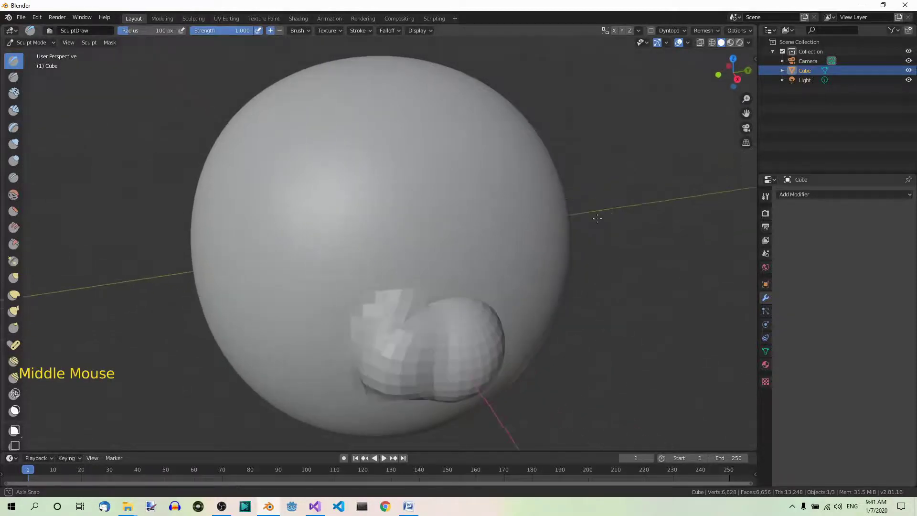
mouse_move(449, 316)
left_mouse_down()
mouse_move(443, 309)
mouse_move(455, 307)
mouse_move(407, 324)
mouse_move(422, 318)
left_mouse_up()
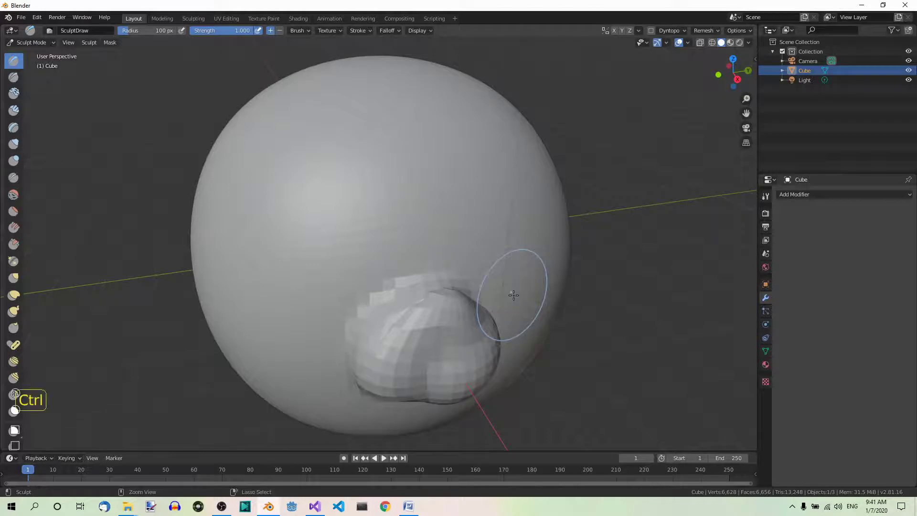
key("ctrl+z")
key("ctrl+z")
middle_click_drag(581, 319, 608, 296)
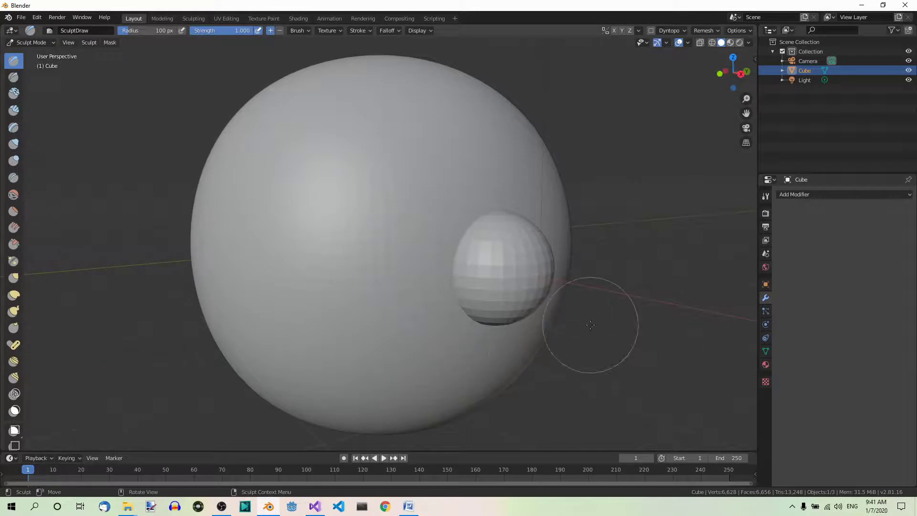
Enable Topology Automasking in the sidebar's Brush Options for the Draw brush
key("n")
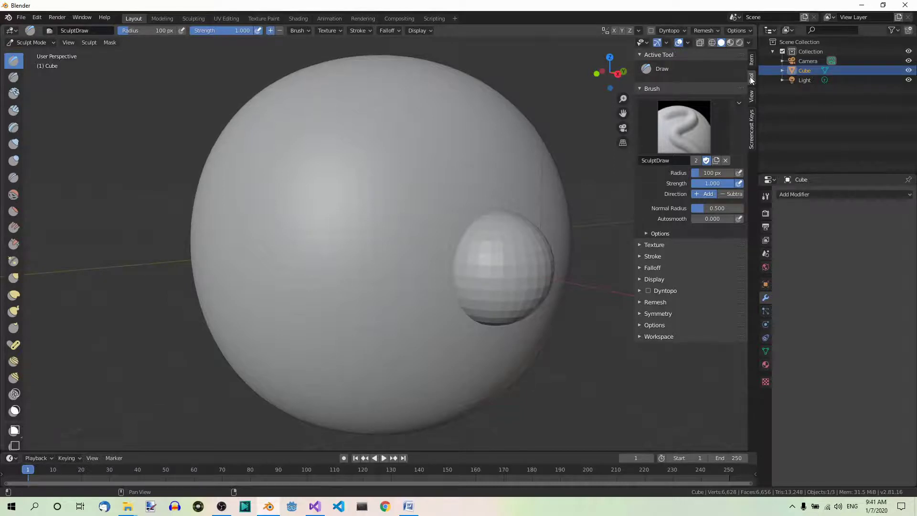
left_click(646, 234)
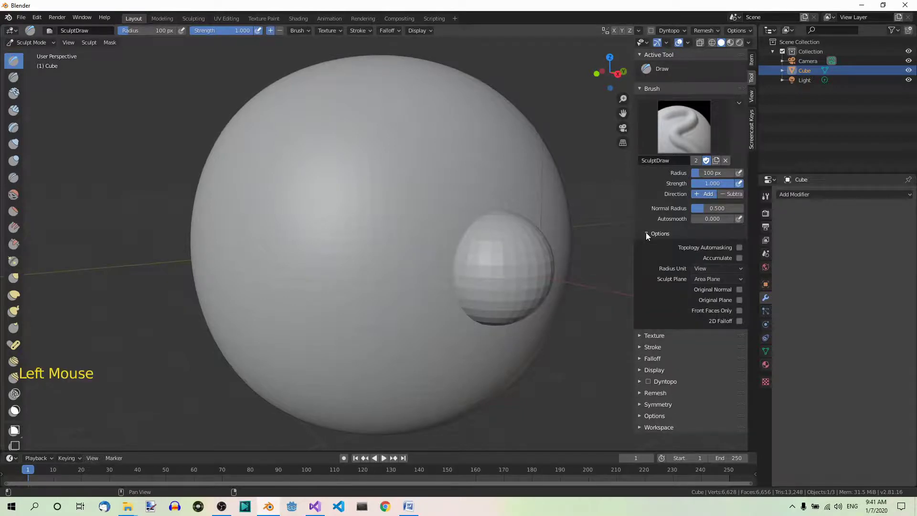
left_click(739, 248)
left_click(538, 265)
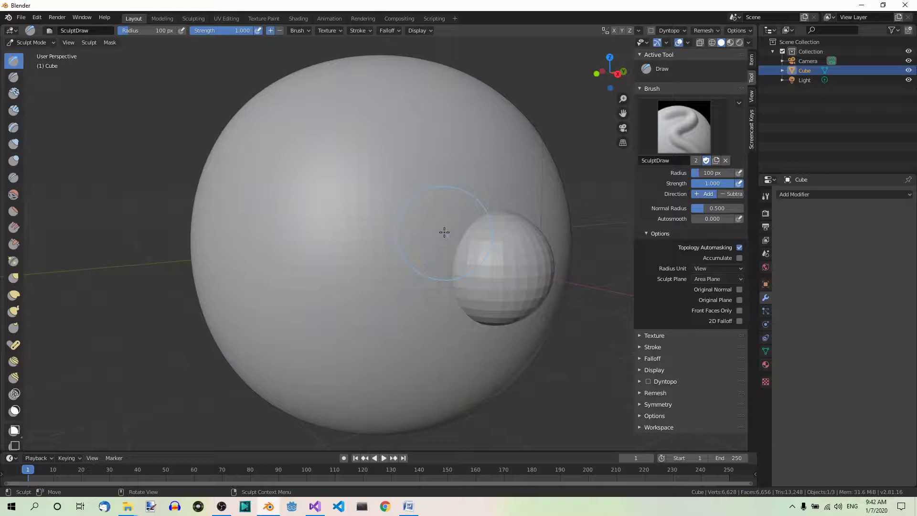
mouse_move(444, 232)
left_mouse_down()
mouse_move(432, 296)
mouse_move(433, 324)
mouse_move(446, 344)
mouse_move(460, 334)
mouse_move(438, 296)
mouse_move(434, 263)
mouse_move(450, 213)
mouse_move(509, 175)
mouse_move(467, 214)
left_mouse_up()
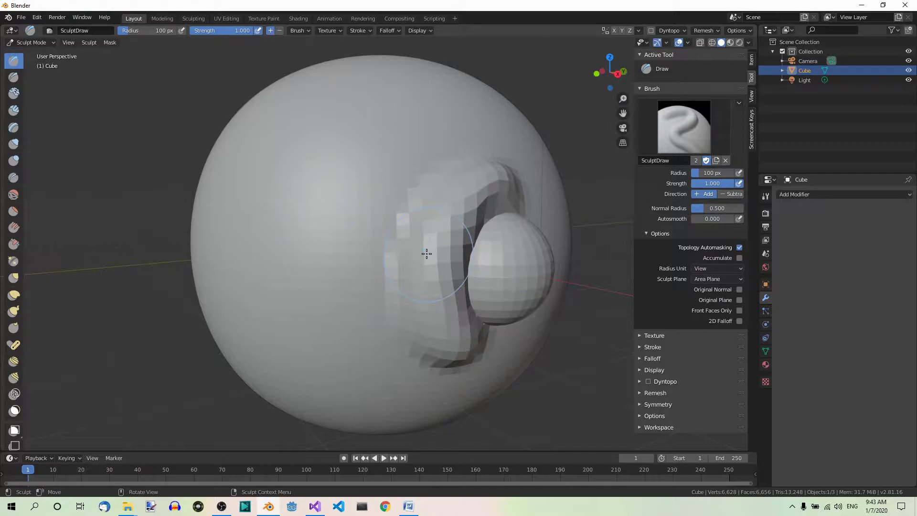
key("ctrl+z")
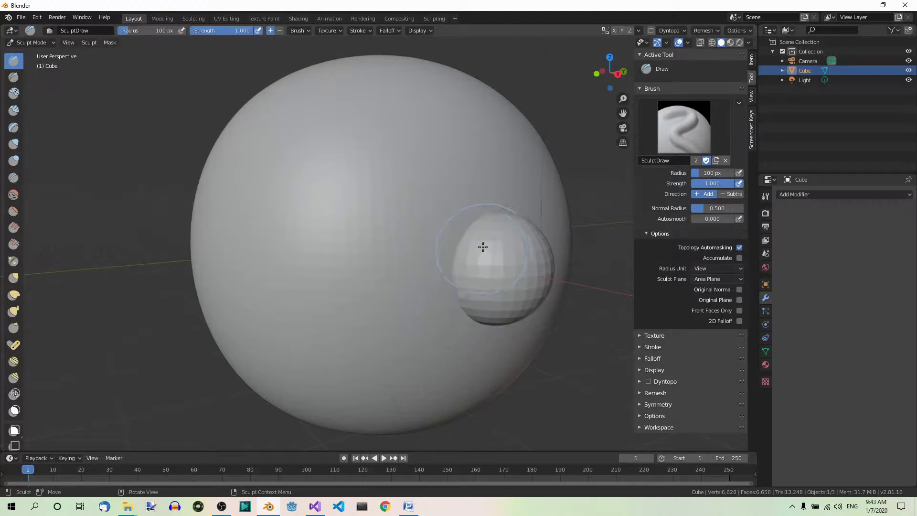
Sculpt two Draw strokes over the small sphere, leaving the large sphere smooth
mouse_move(482, 247)
left_mouse_down()
mouse_move(479, 278)
mouse_move(467, 253)
mouse_move(489, 224)
mouse_move(475, 229)
mouse_move(468, 257)
mouse_move(475, 280)
mouse_move(458, 287)
mouse_move(499, 215)
mouse_move(477, 226)
mouse_move(461, 254)
mouse_move(459, 291)
mouse_move(473, 316)
mouse_move(511, 320)
mouse_move(480, 310)
mouse_move(455, 276)
mouse_move(450, 242)
mouse_move(500, 201)
left_mouse_up()
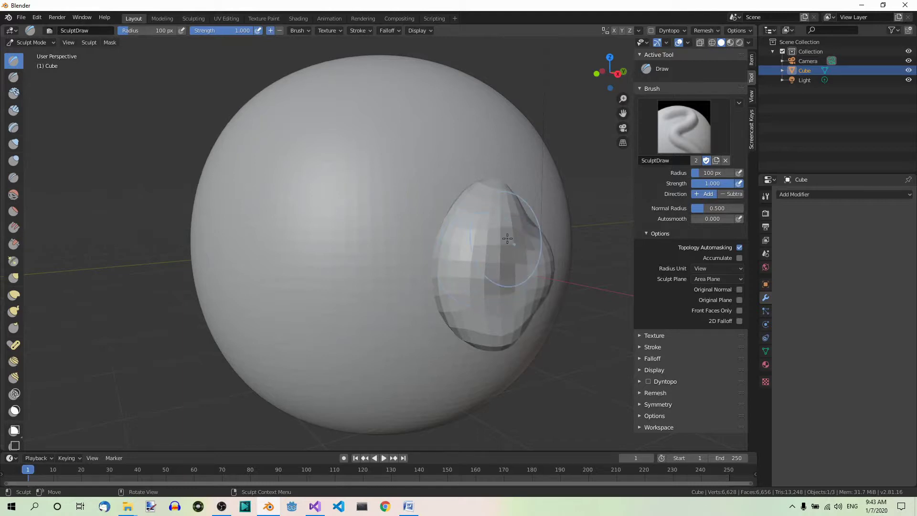
mouse_move(500, 237)
left_mouse_down()
mouse_move(491, 225)
mouse_move(495, 255)
left_mouse_up()
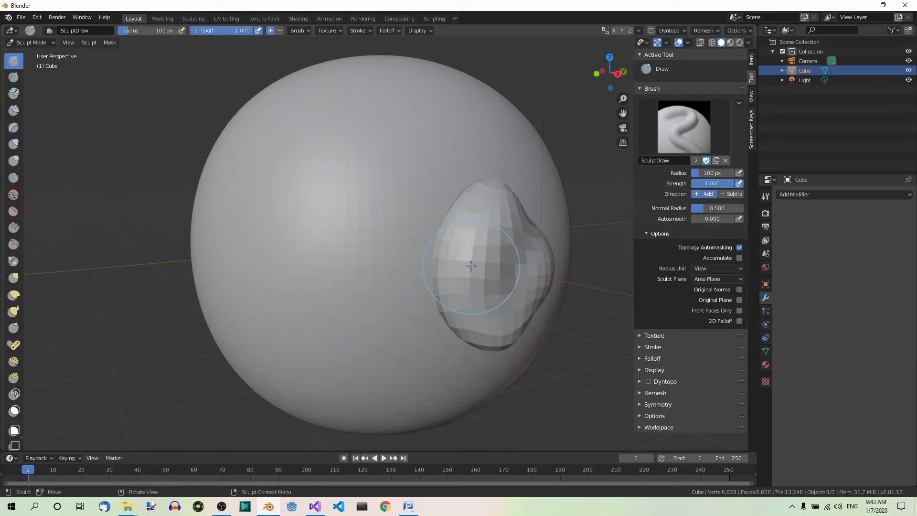